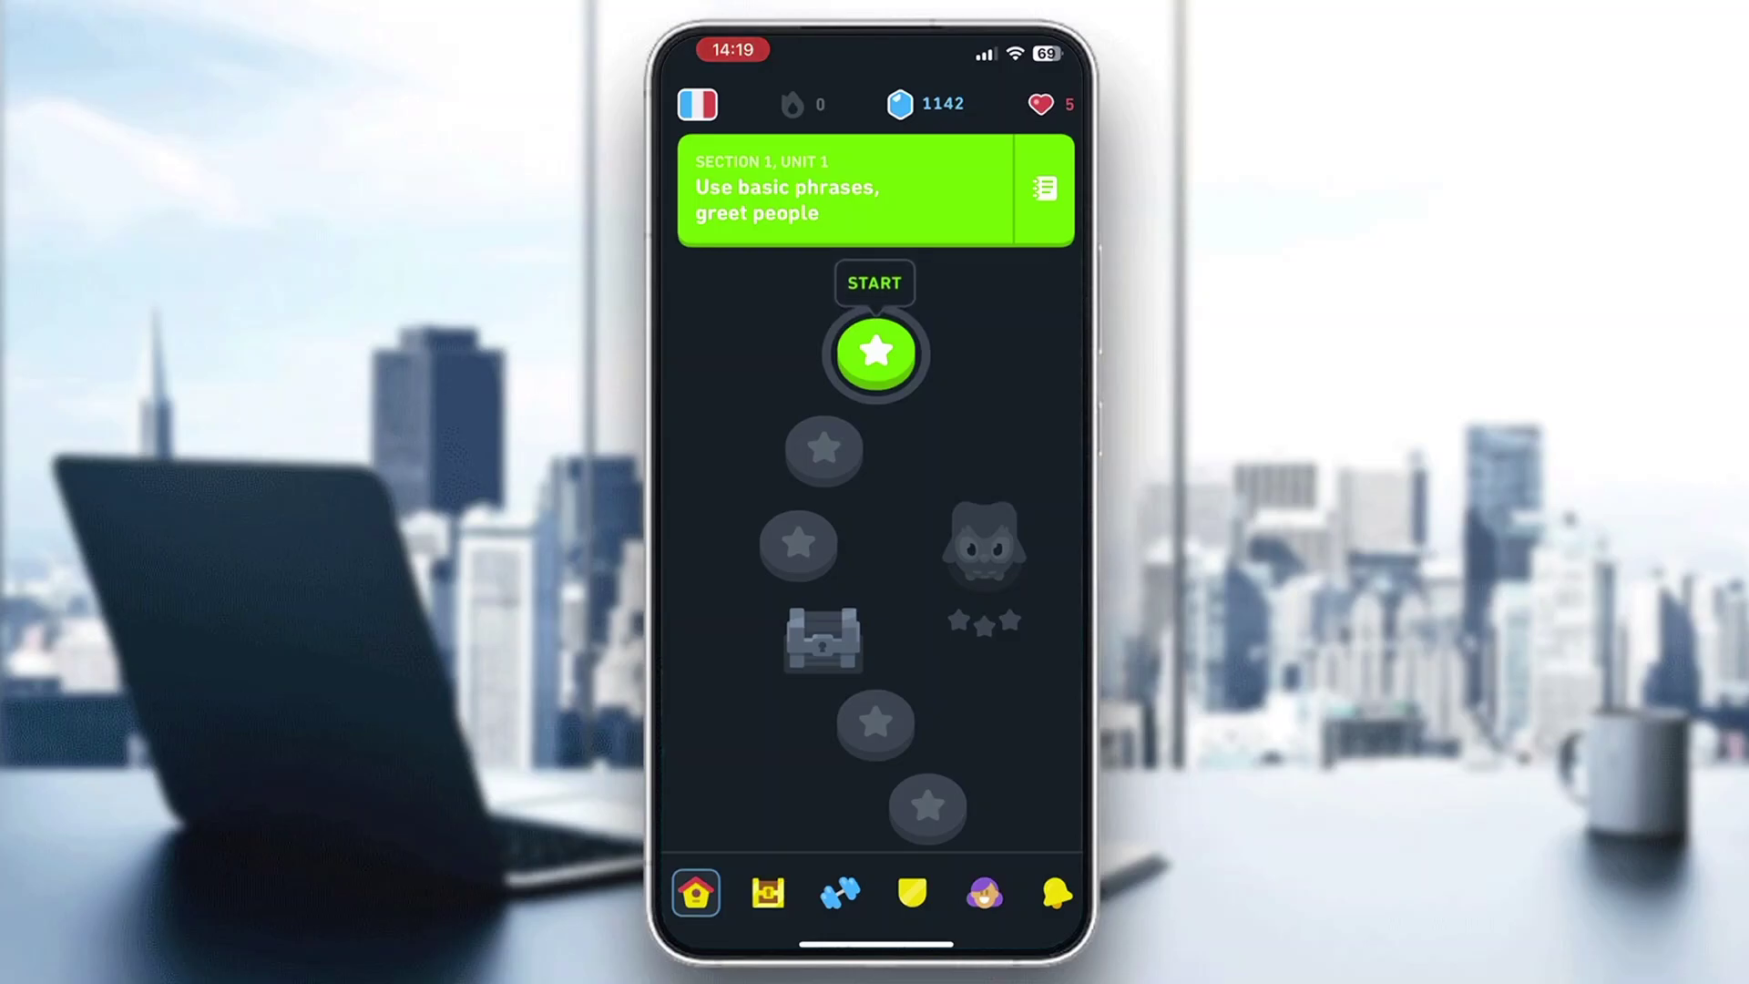
Close Duolingo to the home screen and relaunch it on the French Unit 1 path.
drag(874, 944, 875, 546)
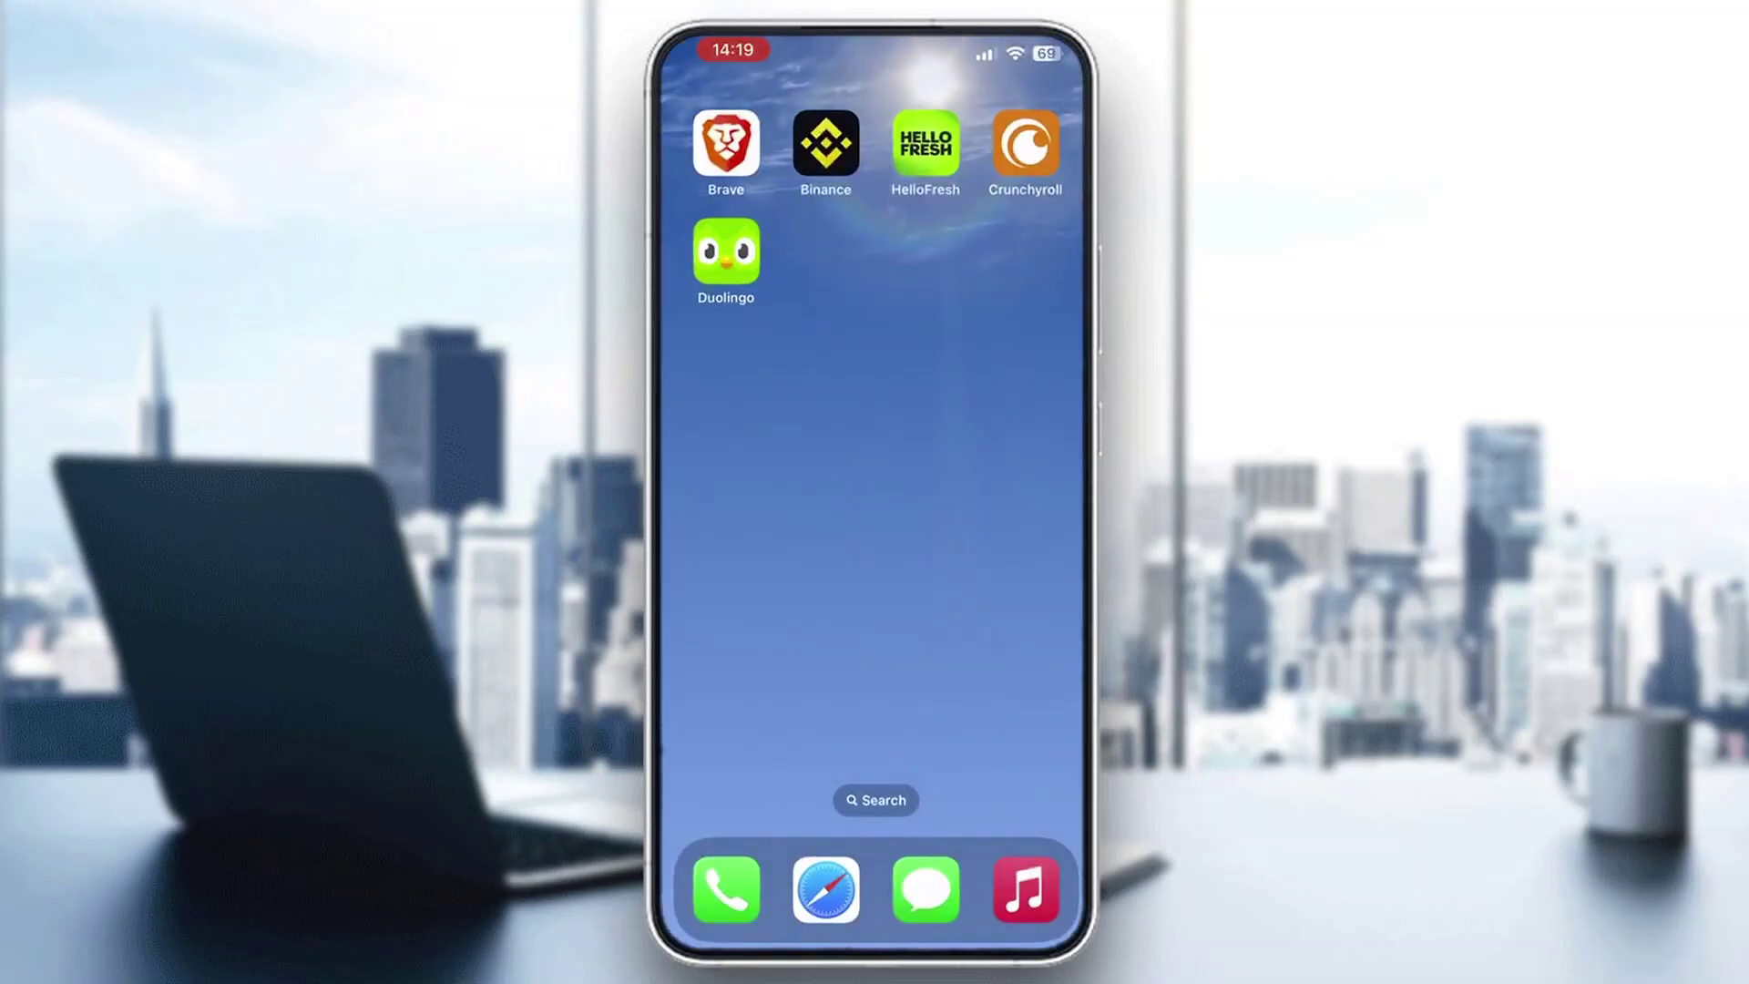
click(726, 252)
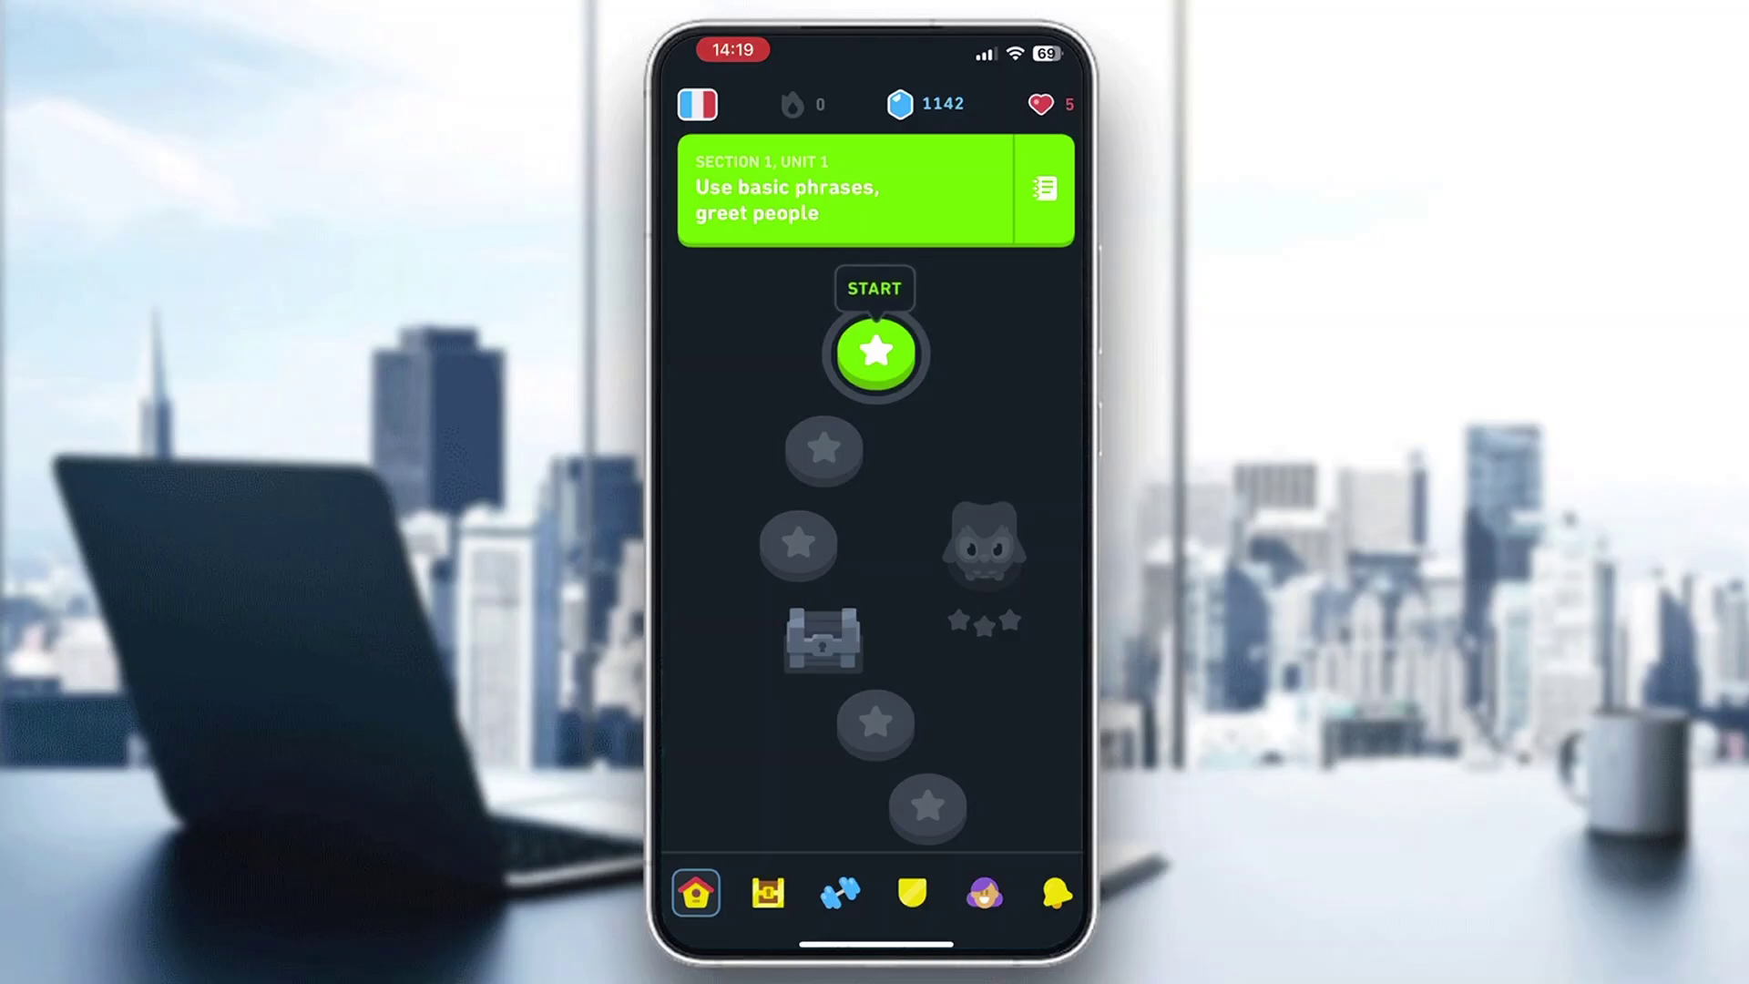
Browse the Quests and Practice screens, then switch to the Profile page.
click(768, 893)
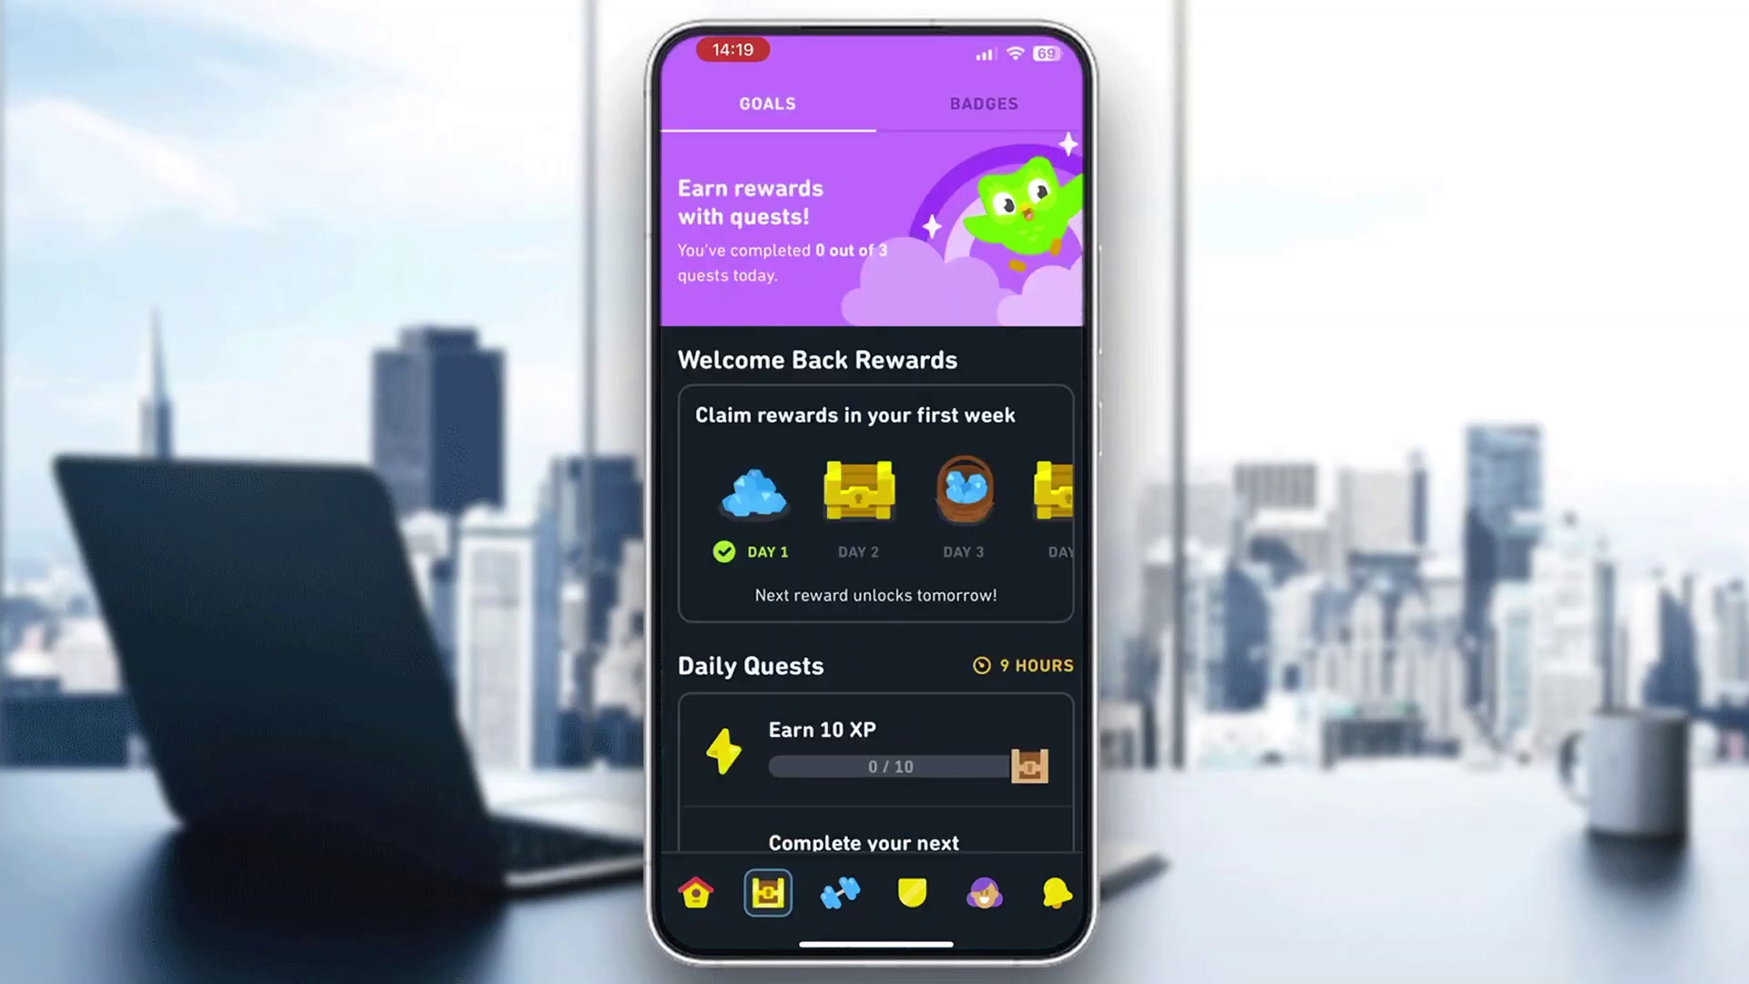
click(840, 894)
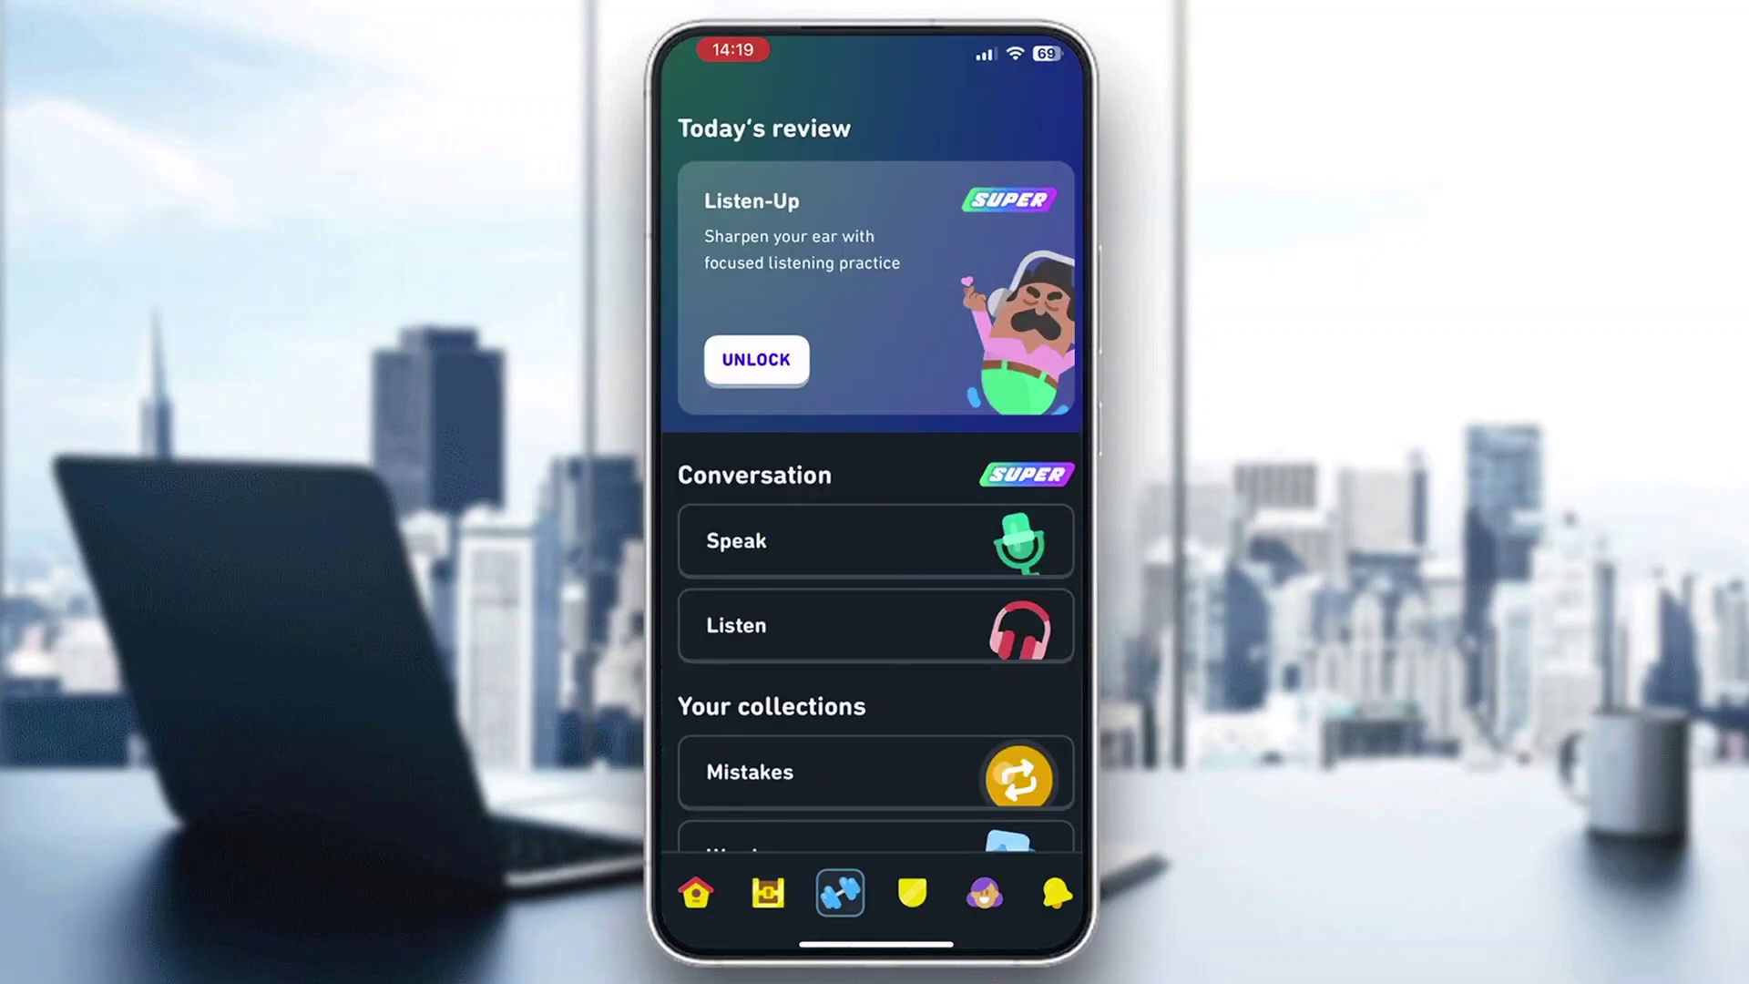
click(984, 893)
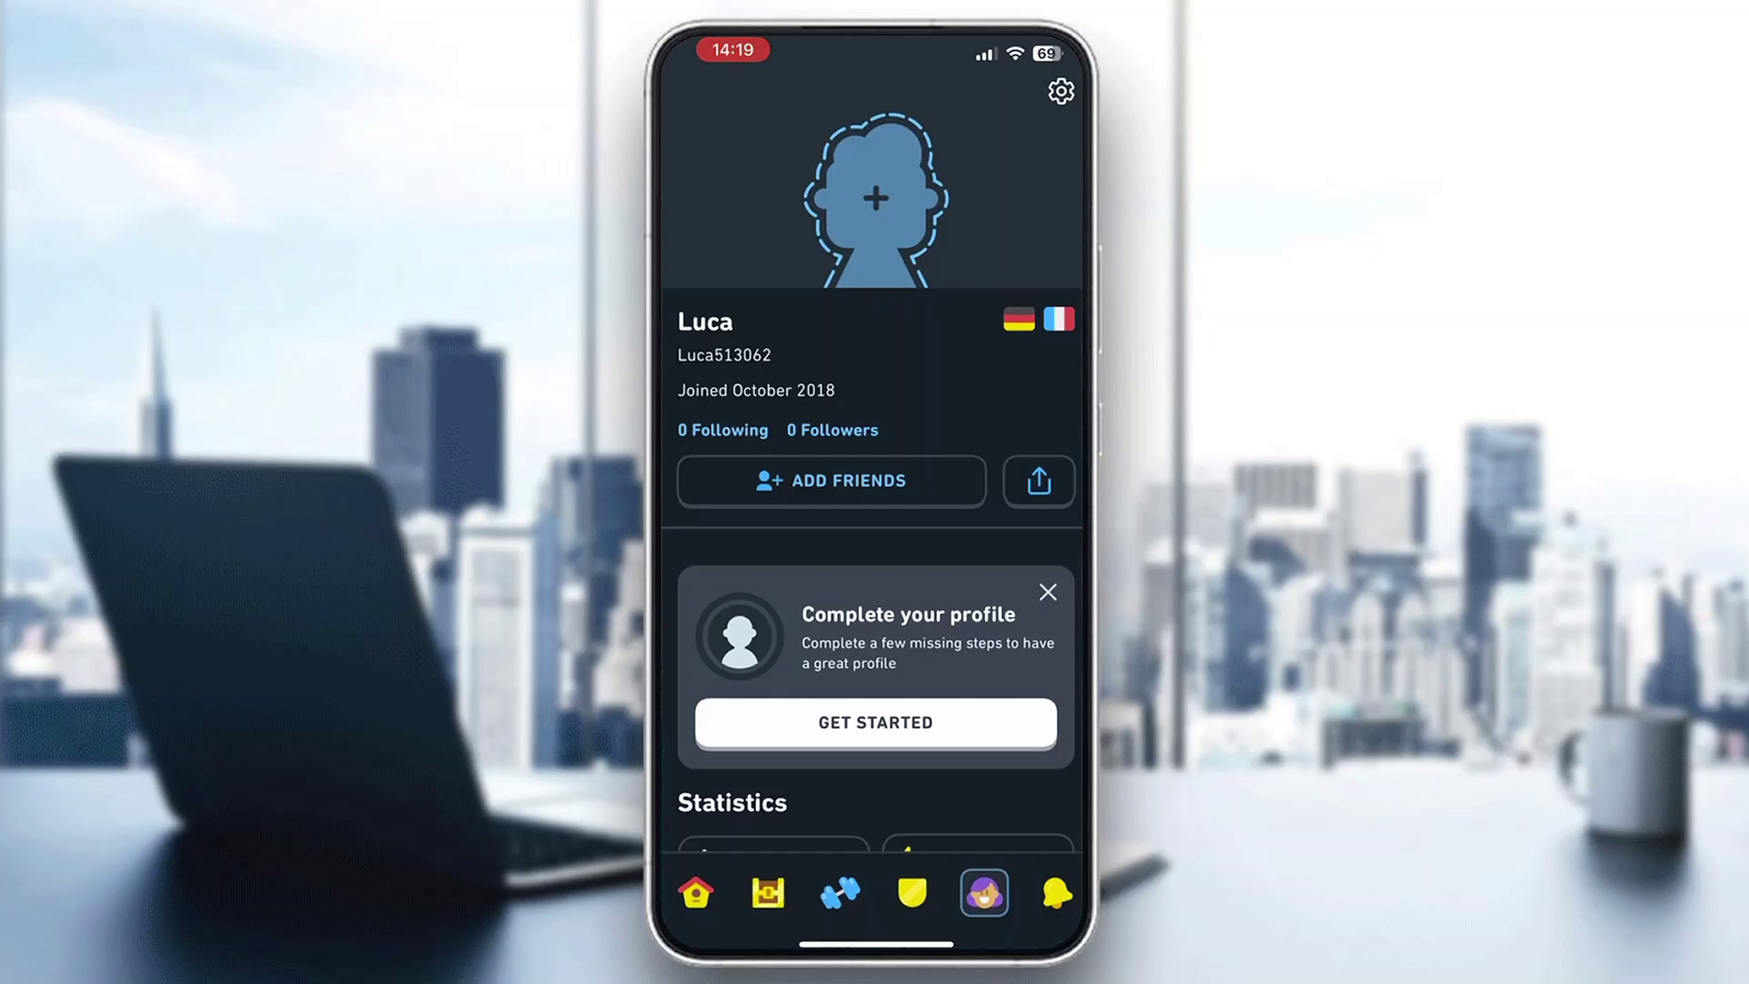
Open Settings from the profile gear and choose Courses under Account.
click(1062, 92)
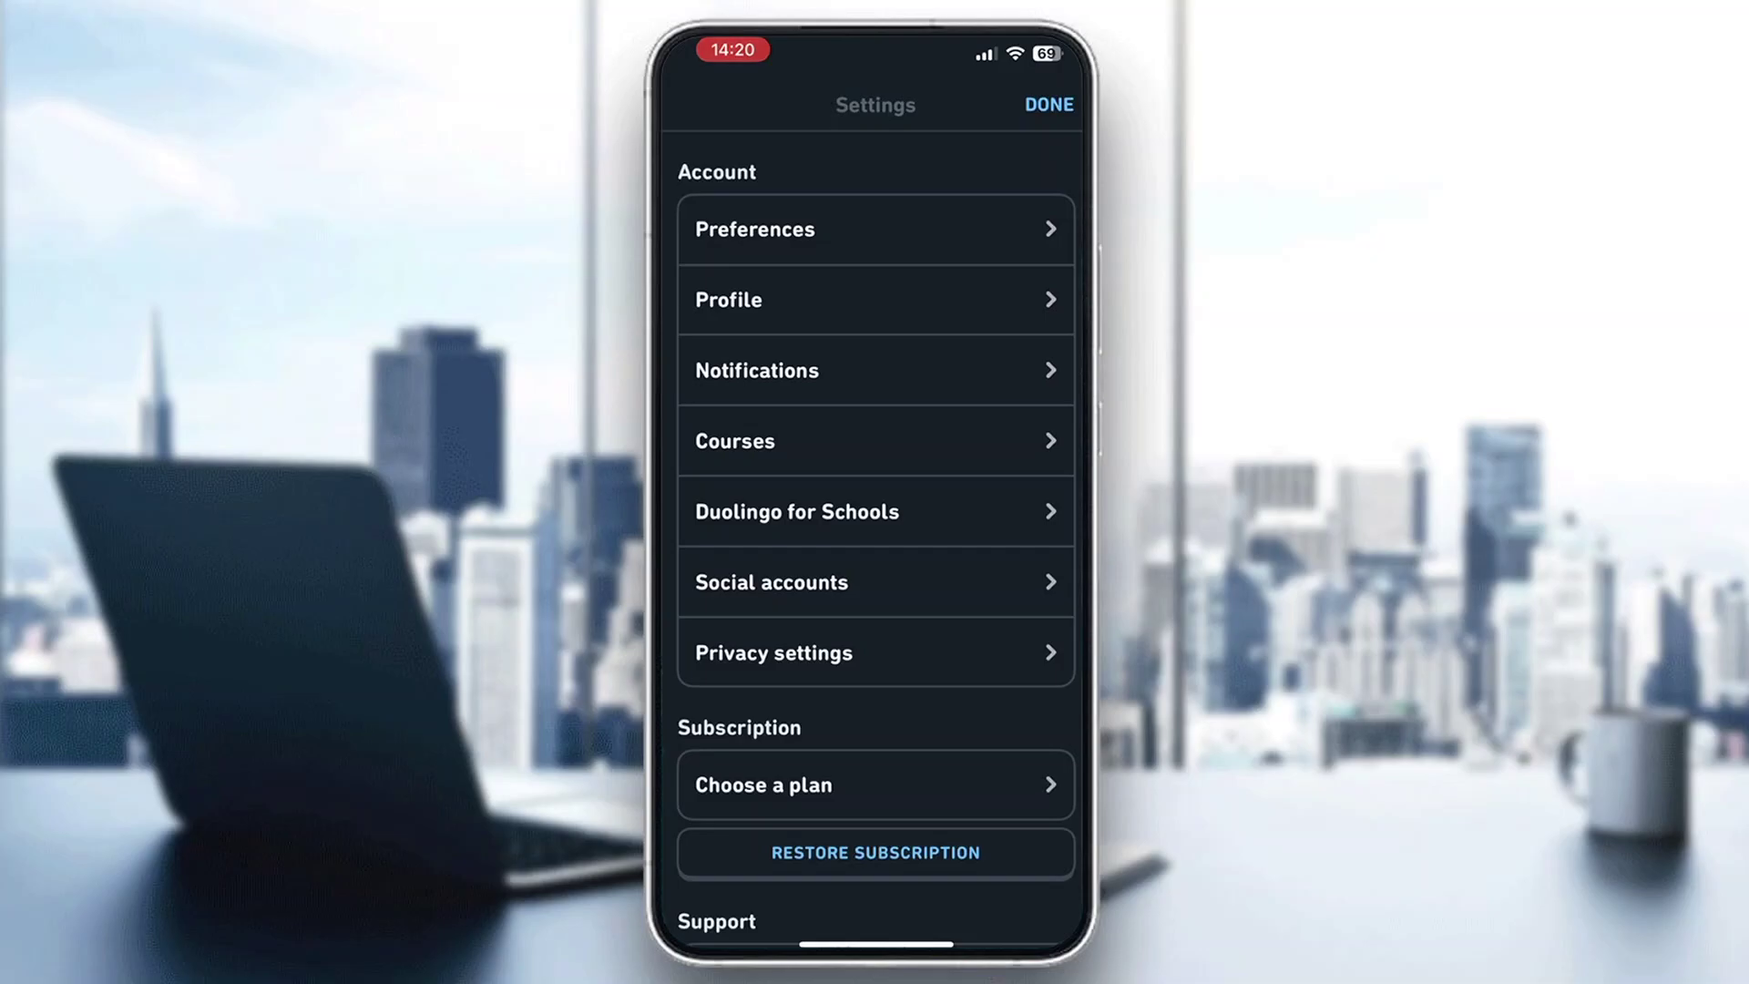
click(874, 440)
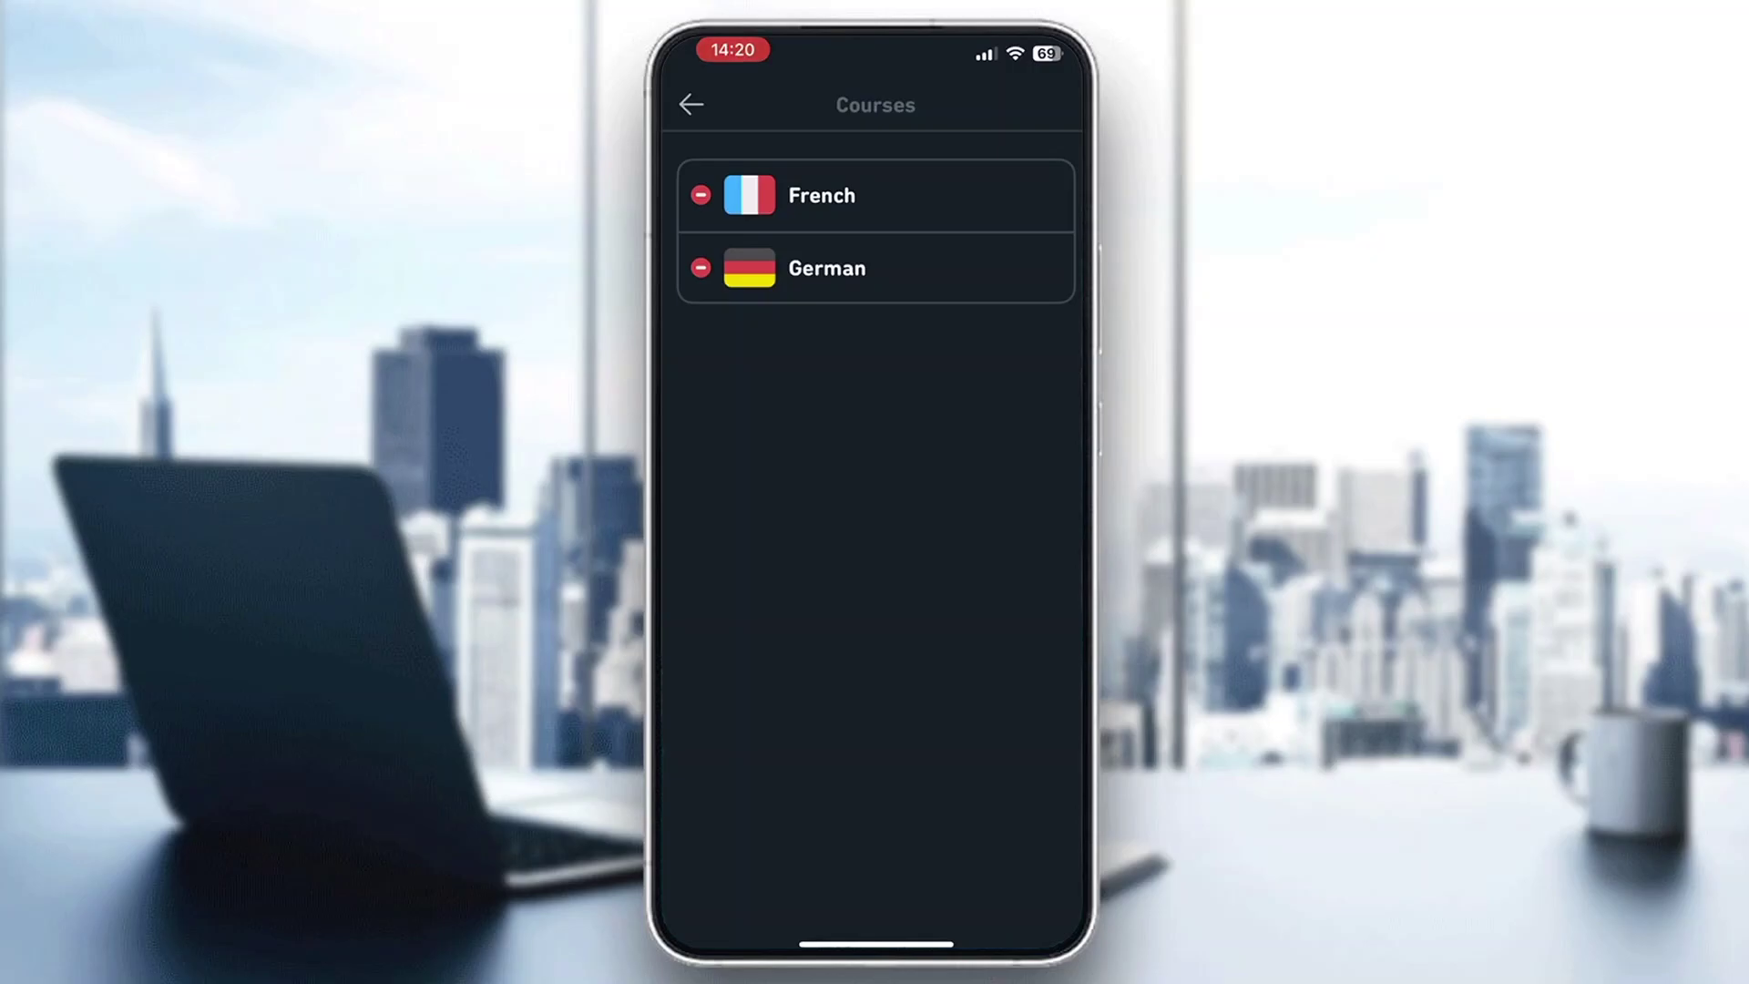
Start removing a course, confirm REMOVE in 'Are you sure?', then leave the course list.
click(699, 195)
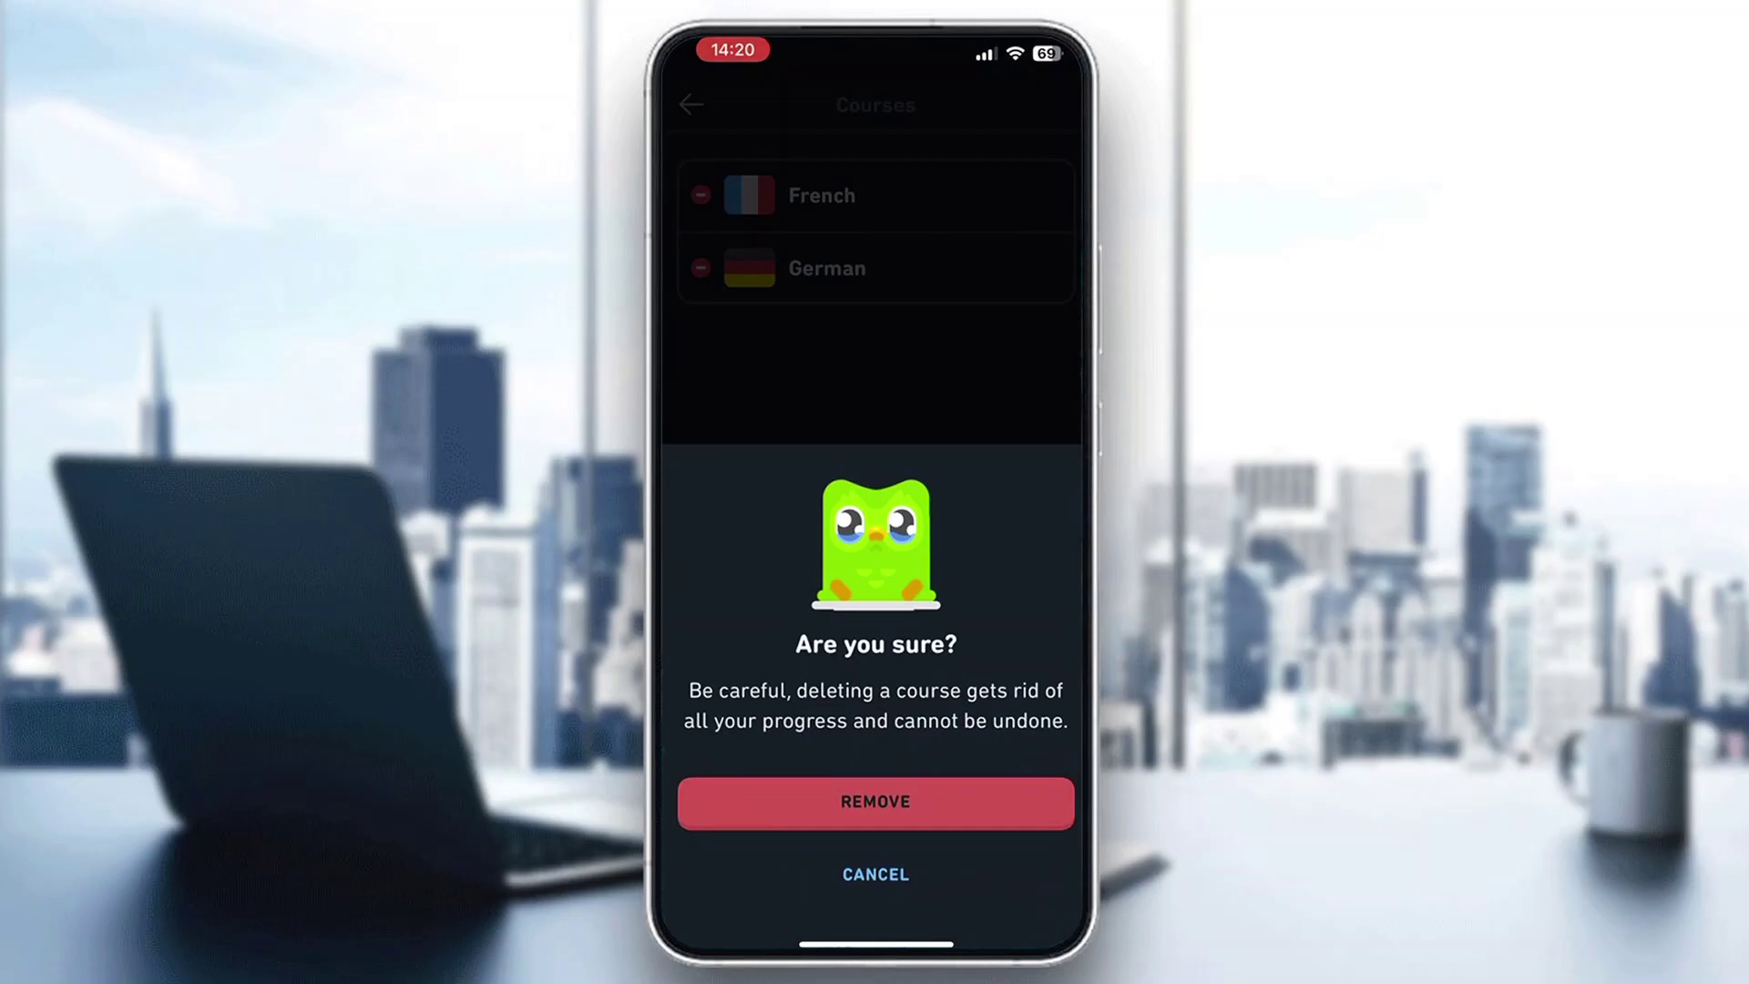
click(875, 874)
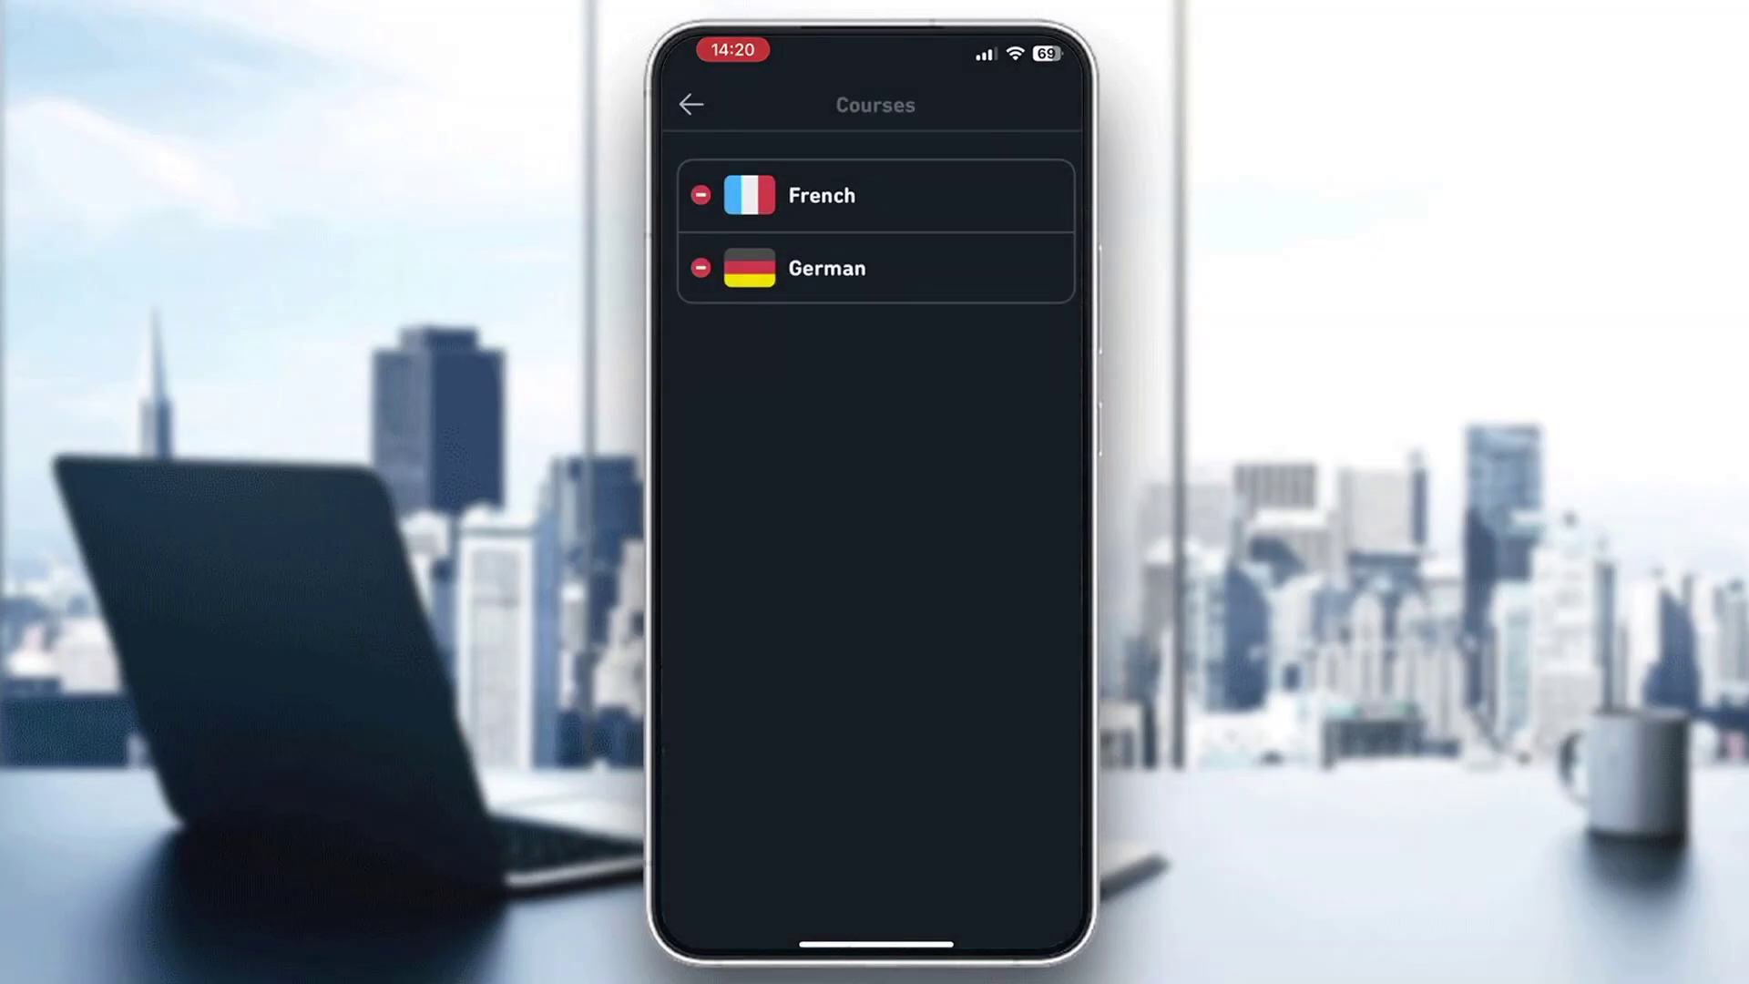
click(710, 104)
Exit Settings to the profile and return to the French course path via Home.
click(1060, 104)
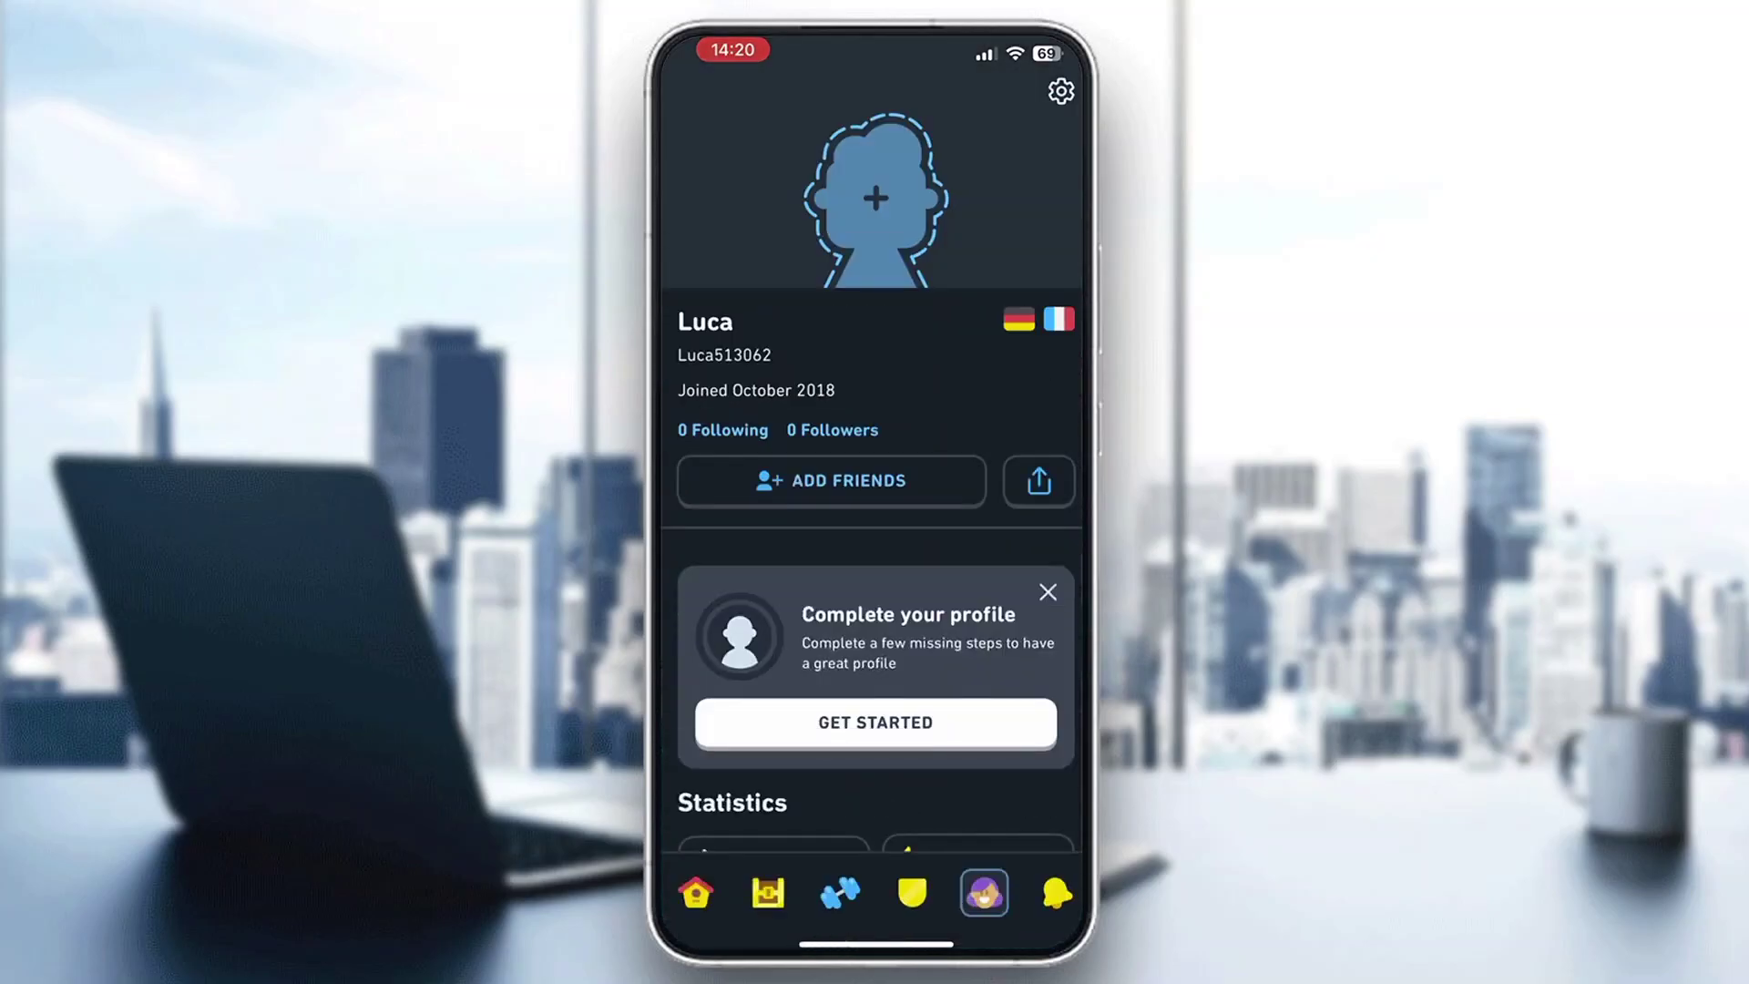
click(696, 893)
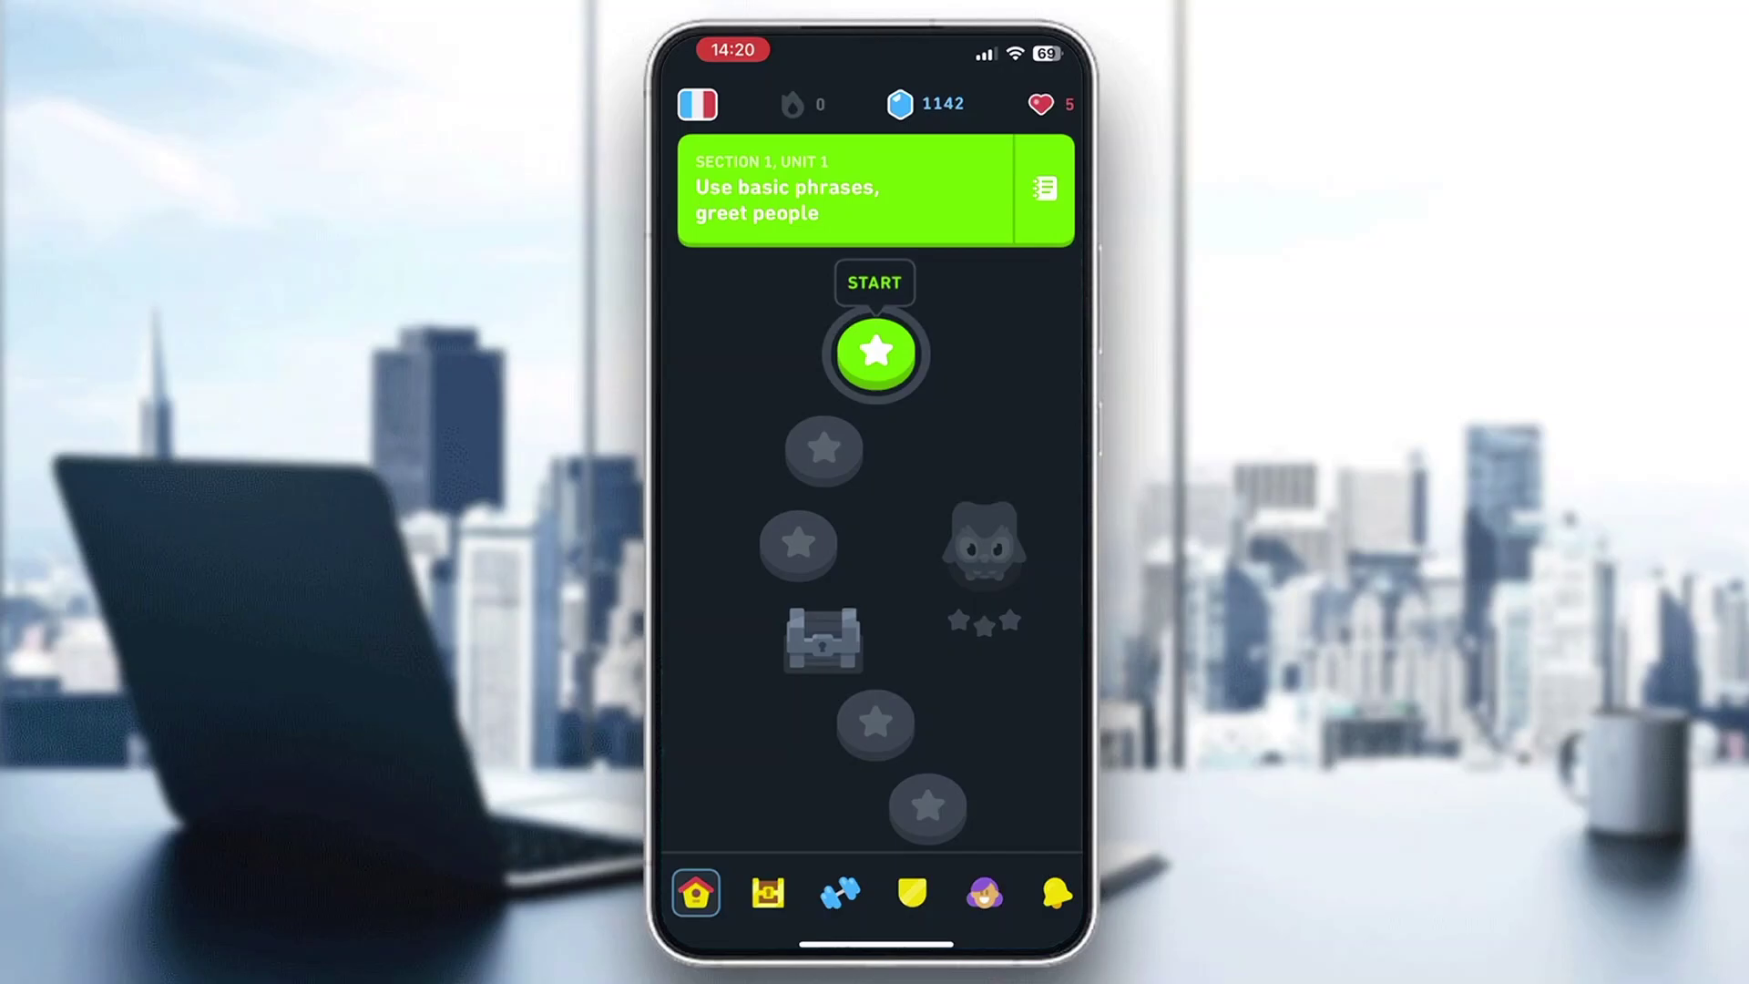